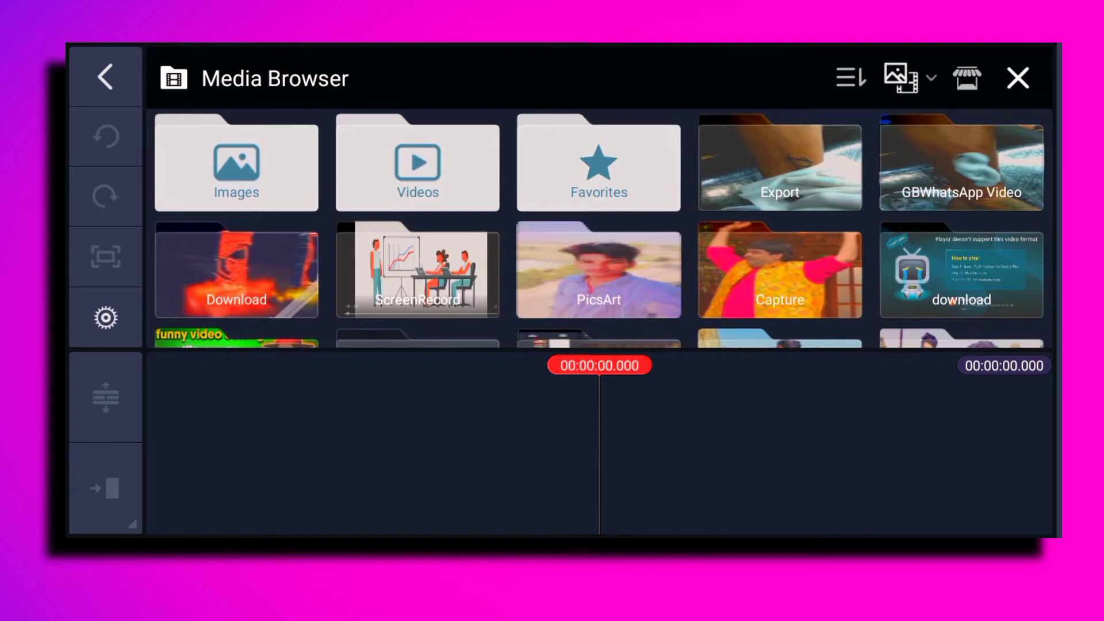
Step: Add the glowing moon clip from the Download folder to the timeline
scroll(599, 227, down, 3)
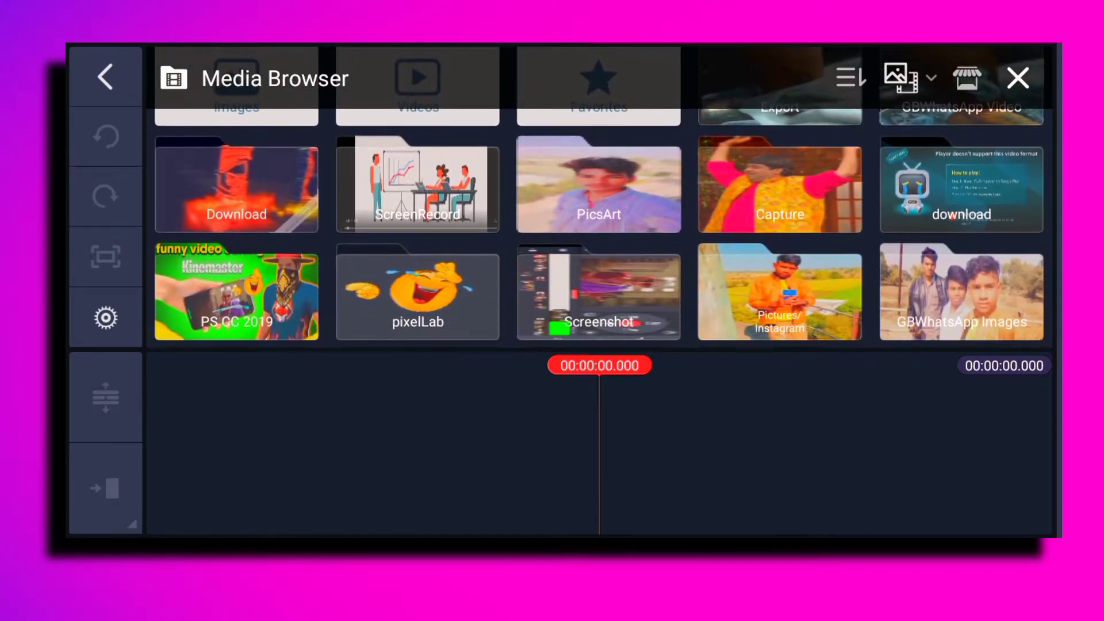
click(237, 190)
scroll(599, 199, down, 2)
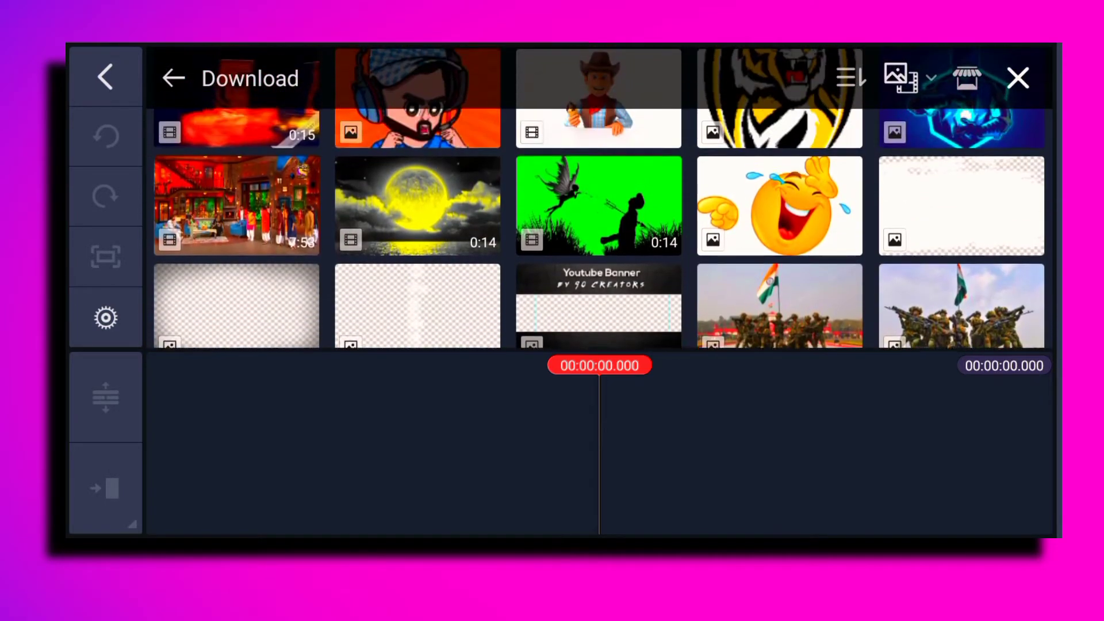
click(417, 205)
click(1018, 78)
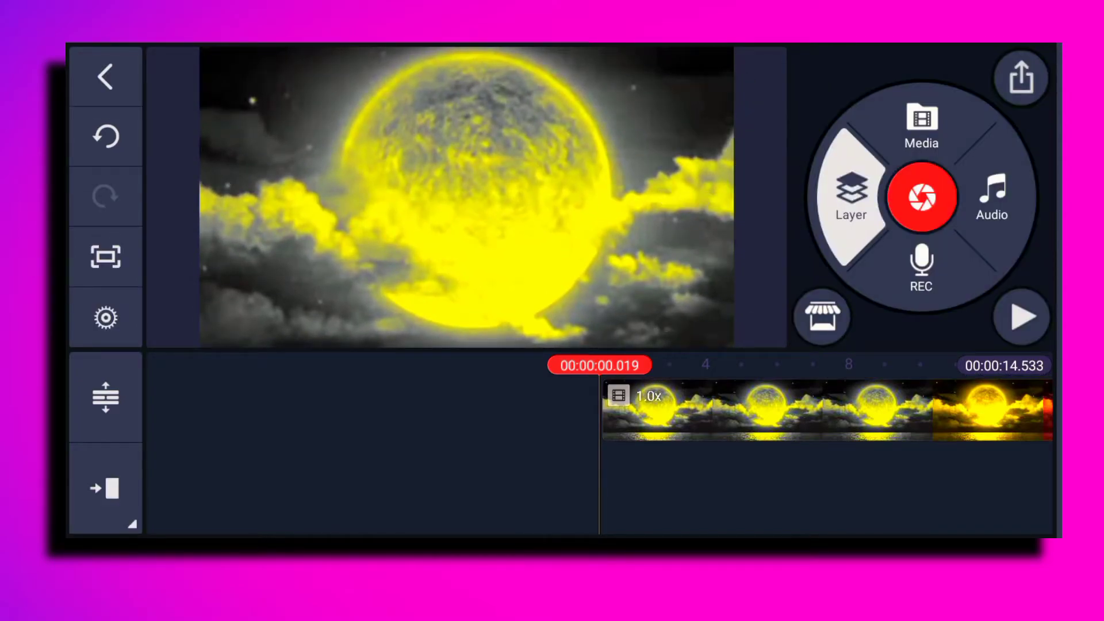
Step: Add the green-screen silhouette clip from Download as a layer, enlarged to fill the frame
scroll(599, 205, down, 2)
scroll(599, 205, down, 2)
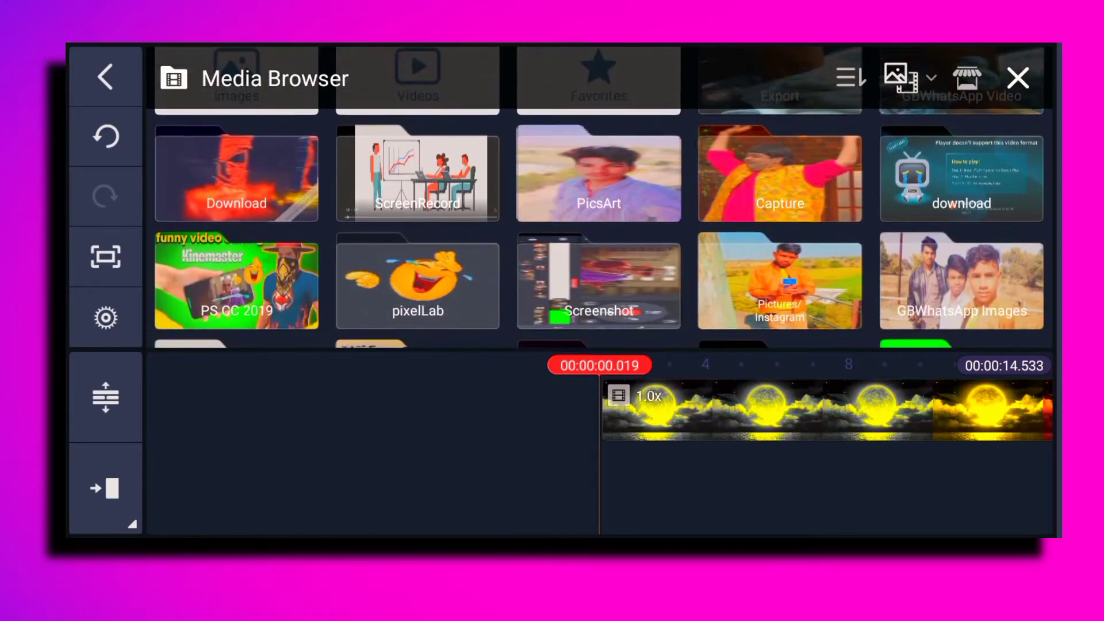
click(599, 205)
scroll(599, 196, down, 2)
click(596, 155)
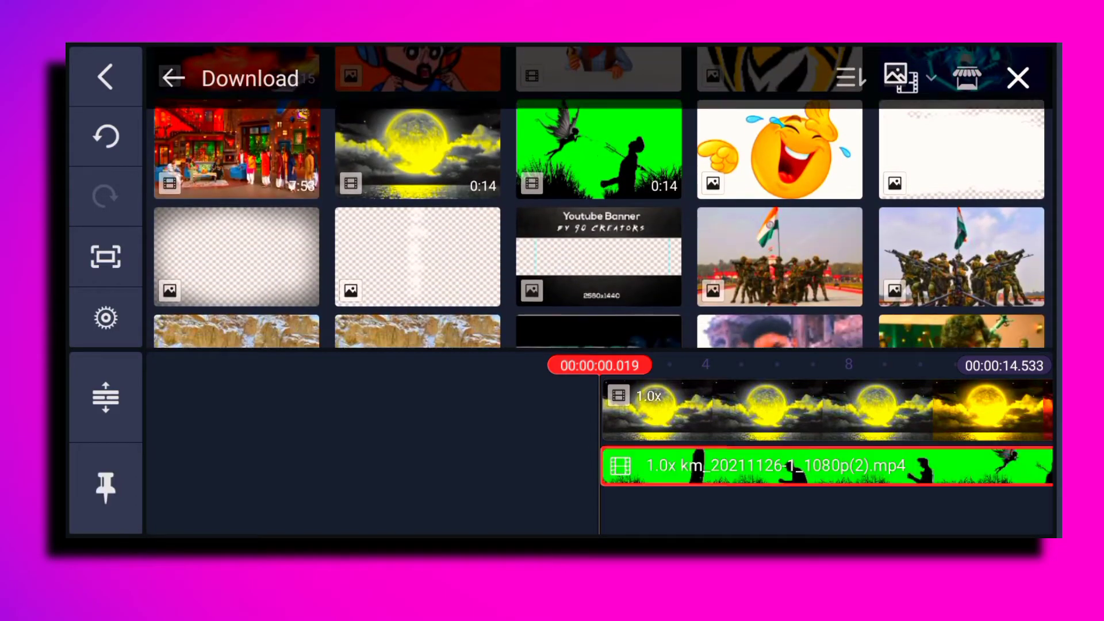
drag(666, 310, 727, 342)
Step: Enable Chroma Key on the silhouette layer and adjust its Detail Curve to remove the green
scroll(920, 258, down, 5)
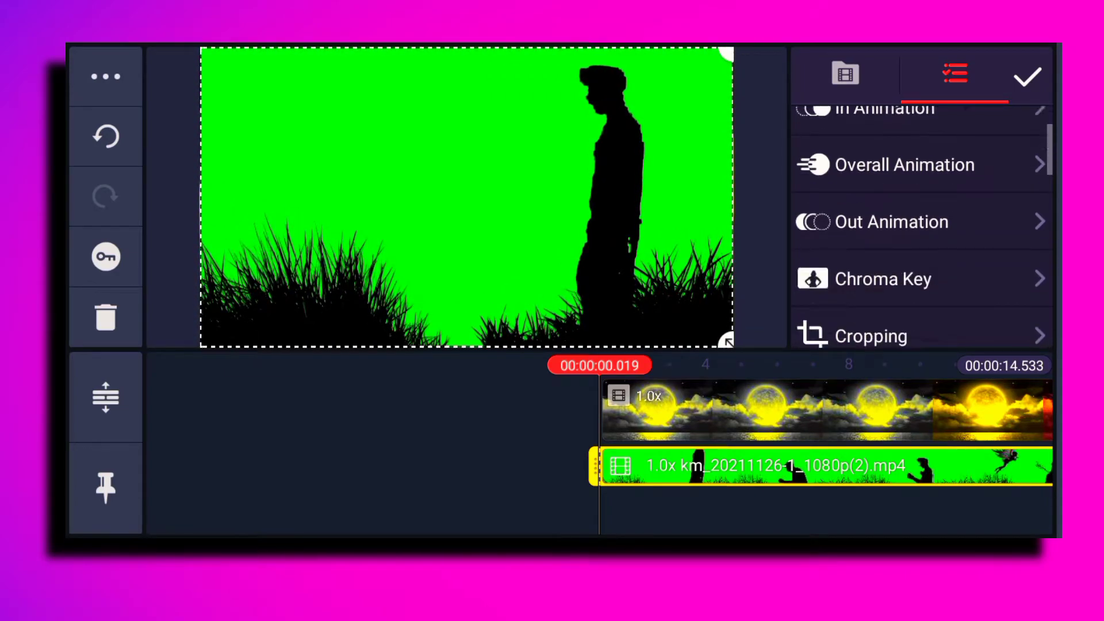
click(897, 140)
click(1005, 139)
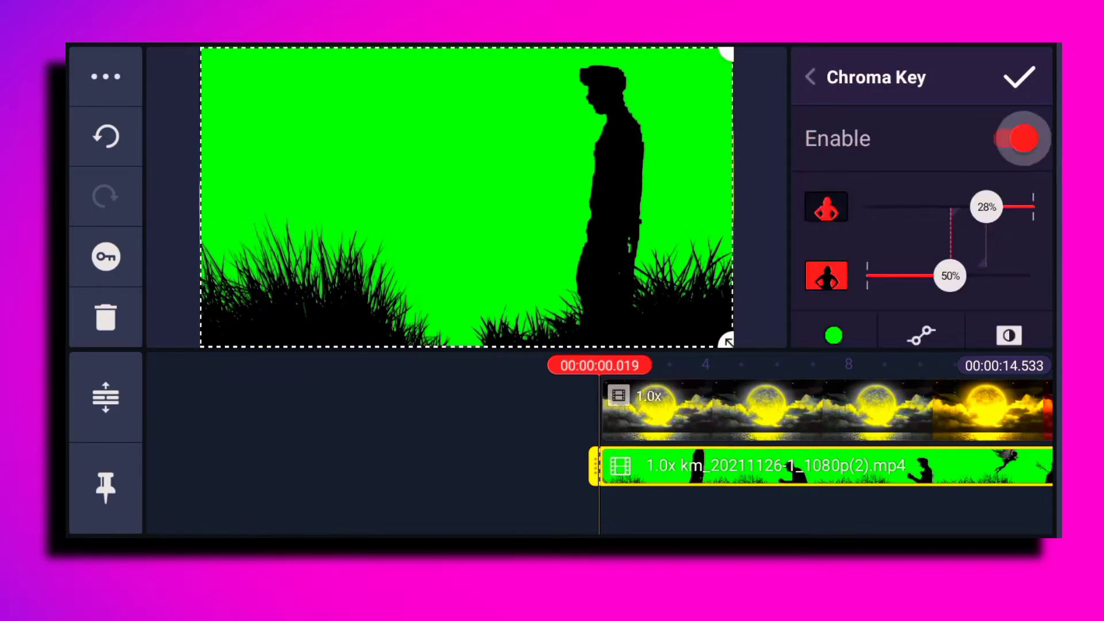
click(920, 334)
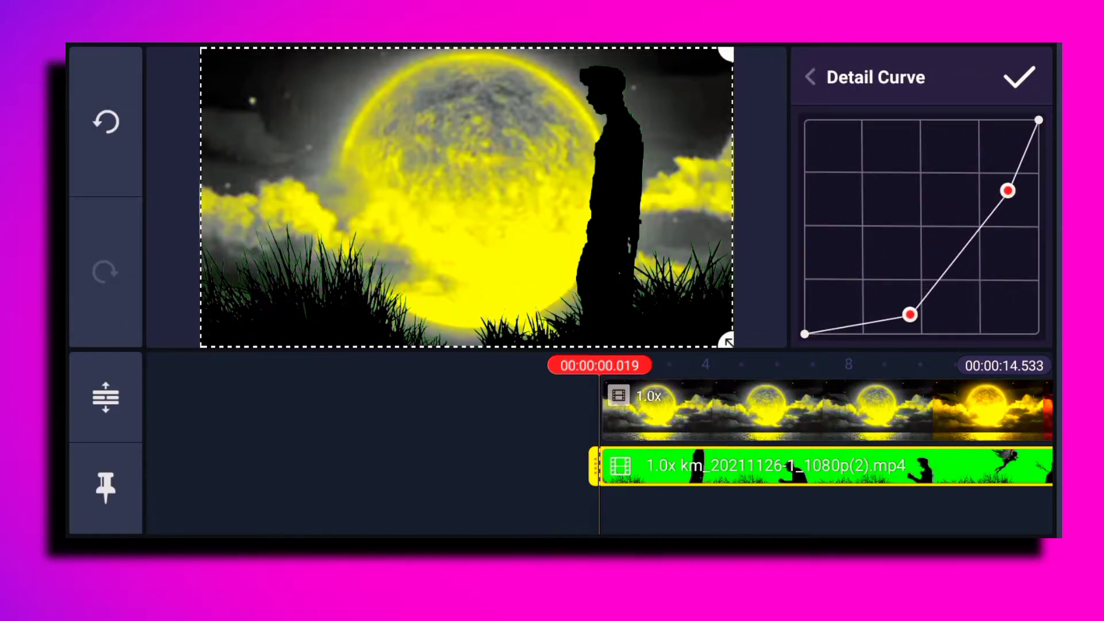
click(1019, 77)
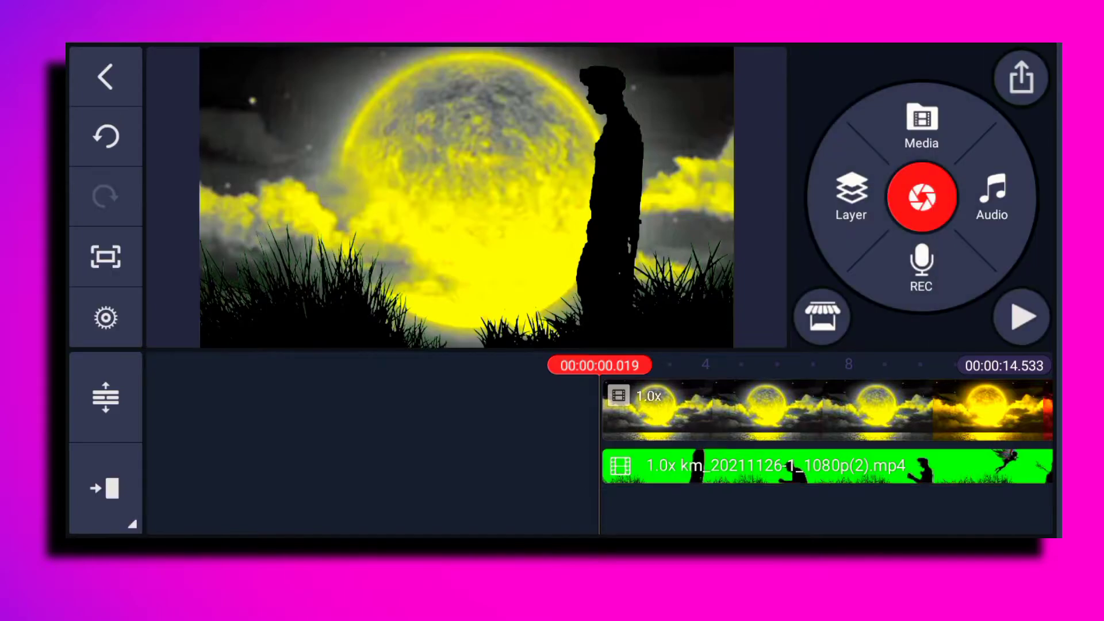
Step: Scrub the timeline to about 00:00:07.0, where the moon turns cyan
drag(689, 412, 581, 411)
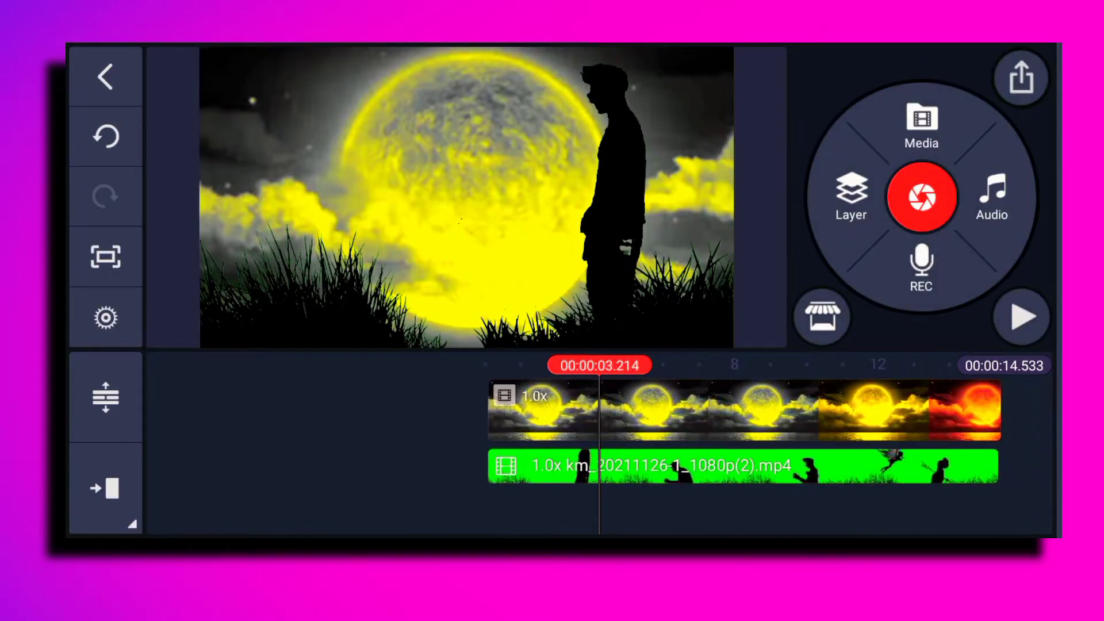
drag(748, 411, 581, 411)
mouse_move(460, 411)
mouse_down()
mouse_move(735, 411)
mouse_move(617, 411)
mouse_up()
mouse_move(748, 411)
mouse_down()
mouse_move(309, 411)
mouse_move(736, 411)
mouse_move(490, 411)
mouse_up()
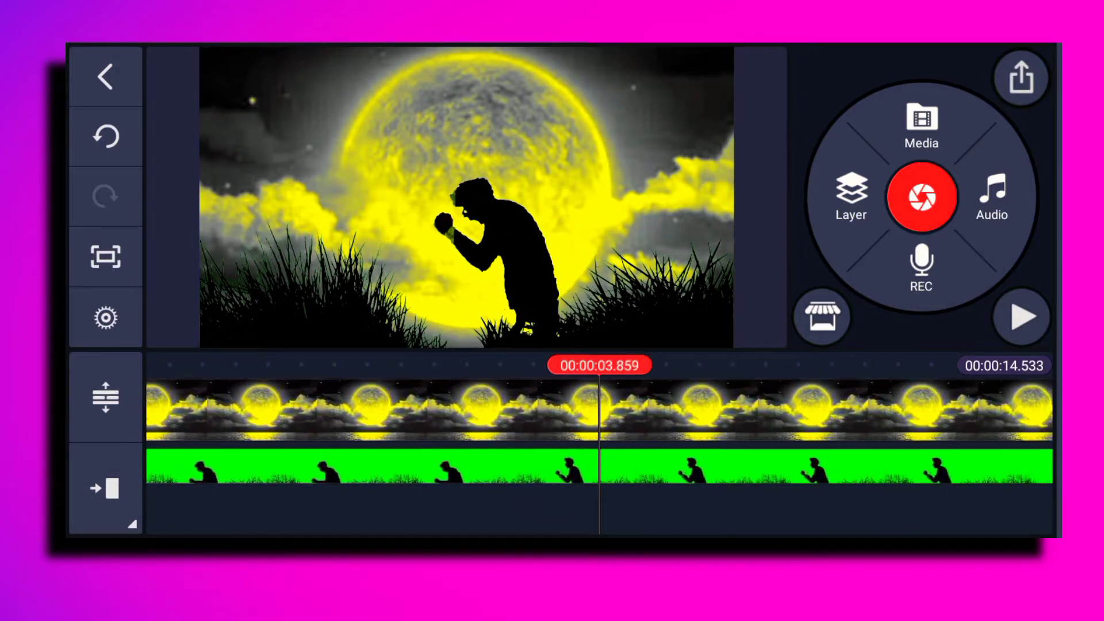
mouse_move(575, 411)
mouse_down()
mouse_move(372, 411)
mouse_move(501, 411)
mouse_move(489, 411)
mouse_up()
mouse_move(575, 412)
mouse_down()
mouse_move(483, 411)
mouse_move(503, 411)
mouse_up()
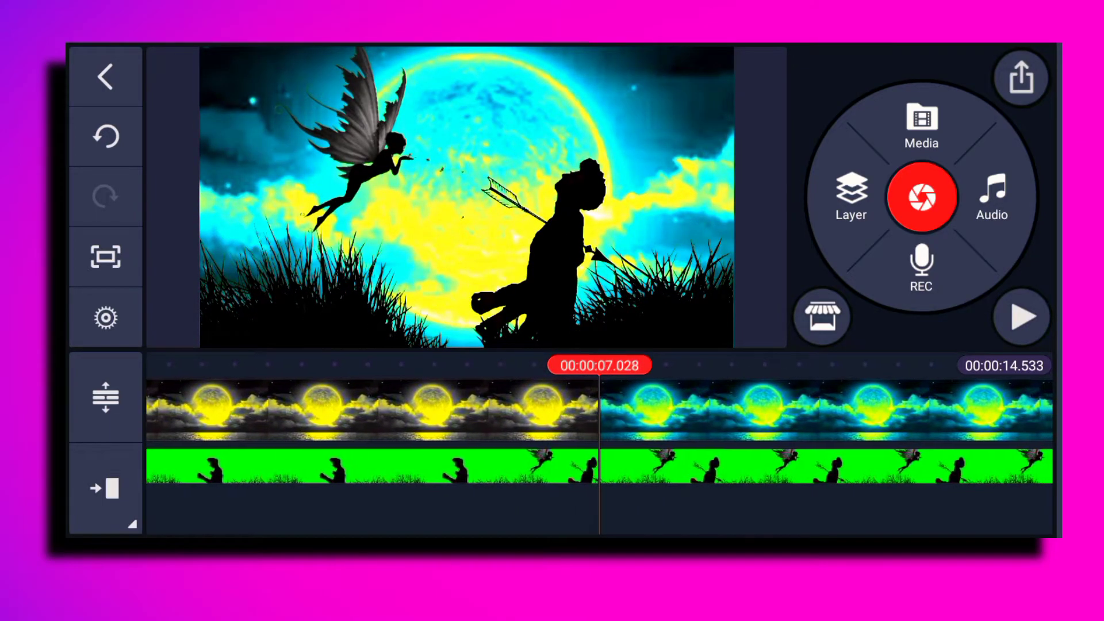
Step: Split the moon clip twice near seven seconds to create a short middle piece
click(805, 409)
click(833, 143)
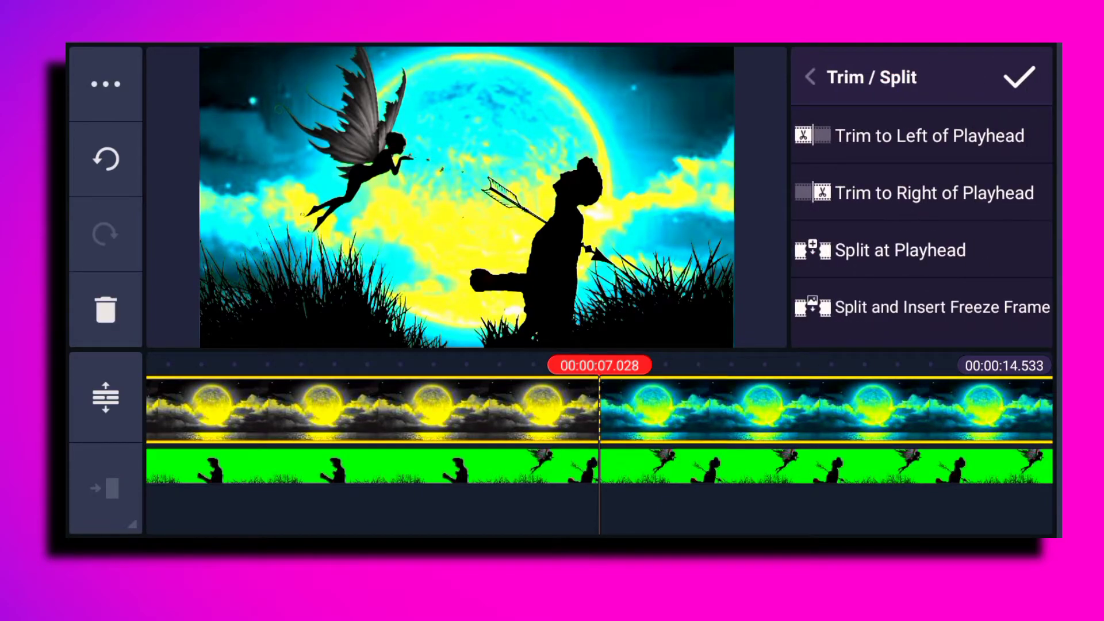
click(900, 250)
drag(748, 411, 696, 411)
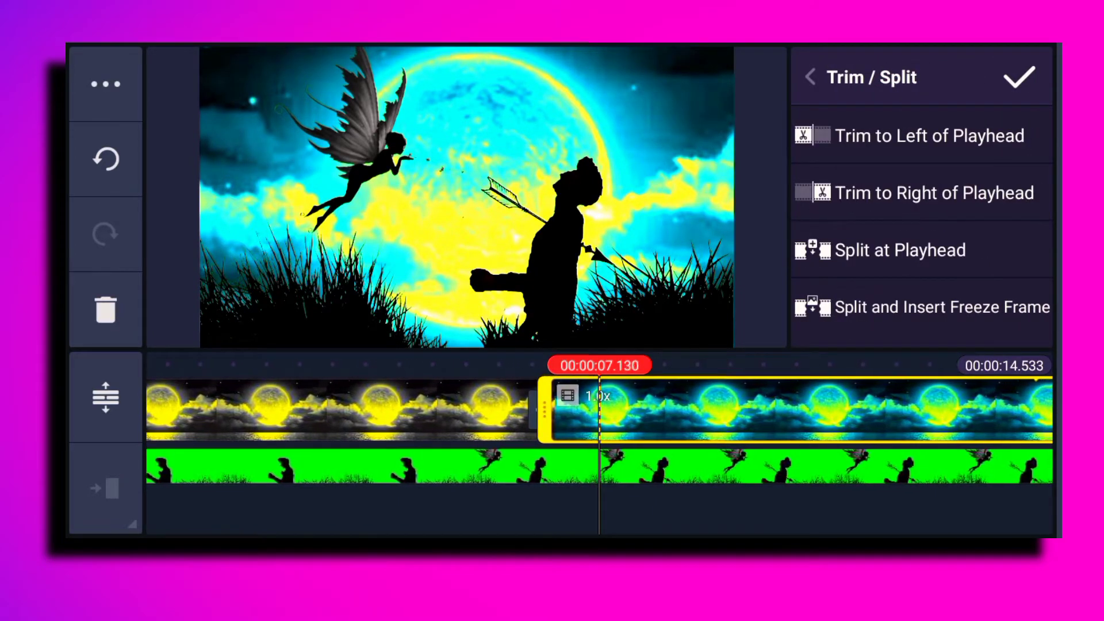
click(900, 250)
click(1019, 77)
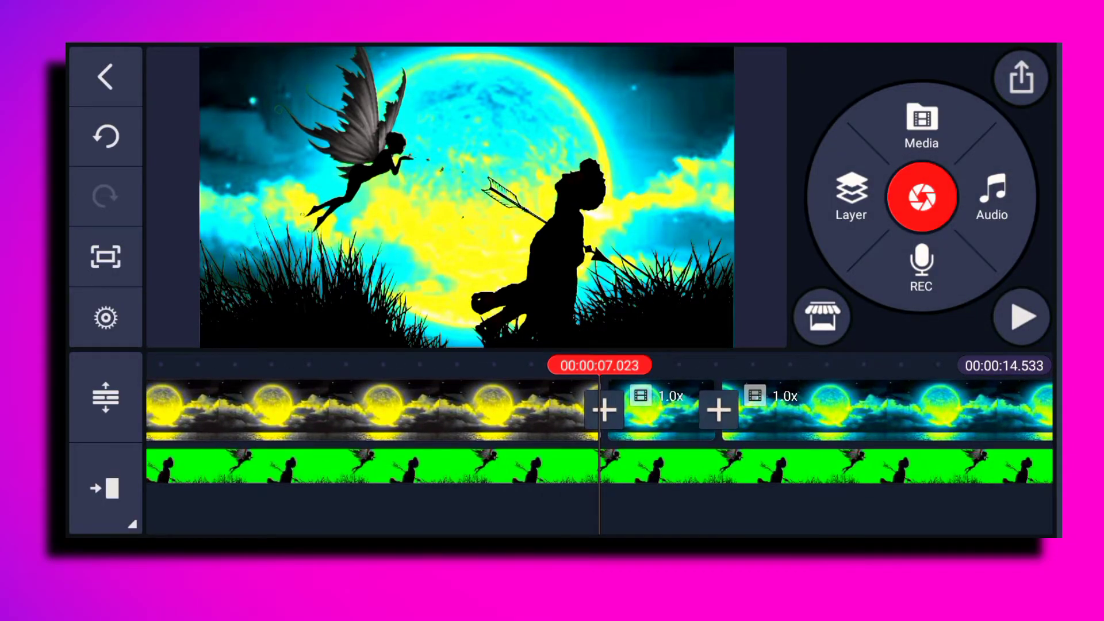
Step: Open the In Animation clip graphics for the short middle piece
click(655, 412)
scroll(920, 230, down, 2)
click(888, 138)
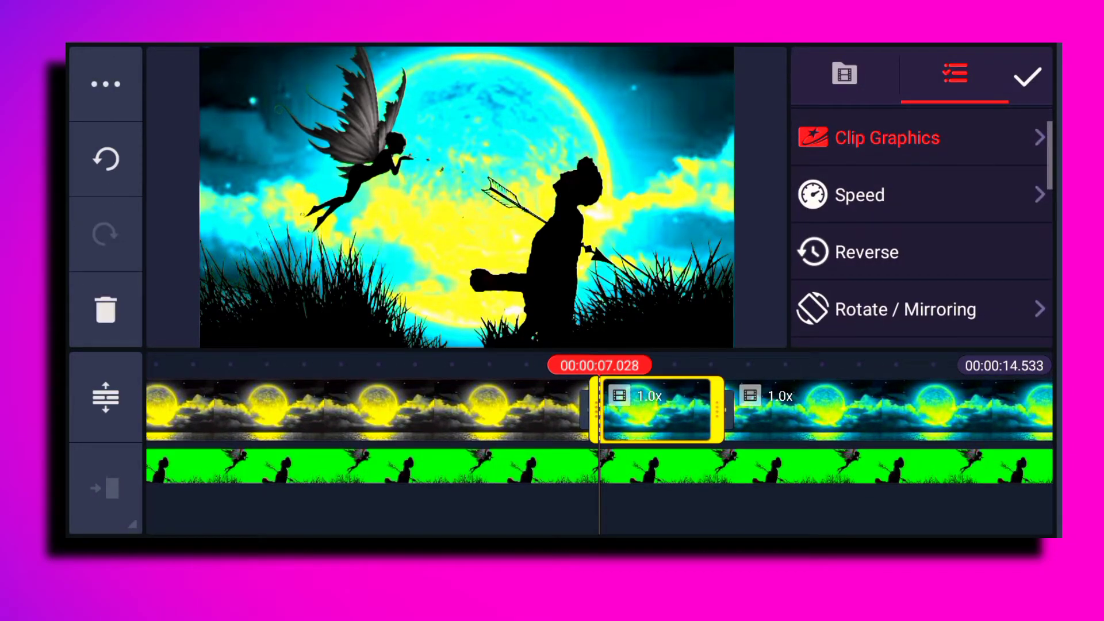
scroll(837, 230, down, 5)
scroll(838, 230, down, 5)
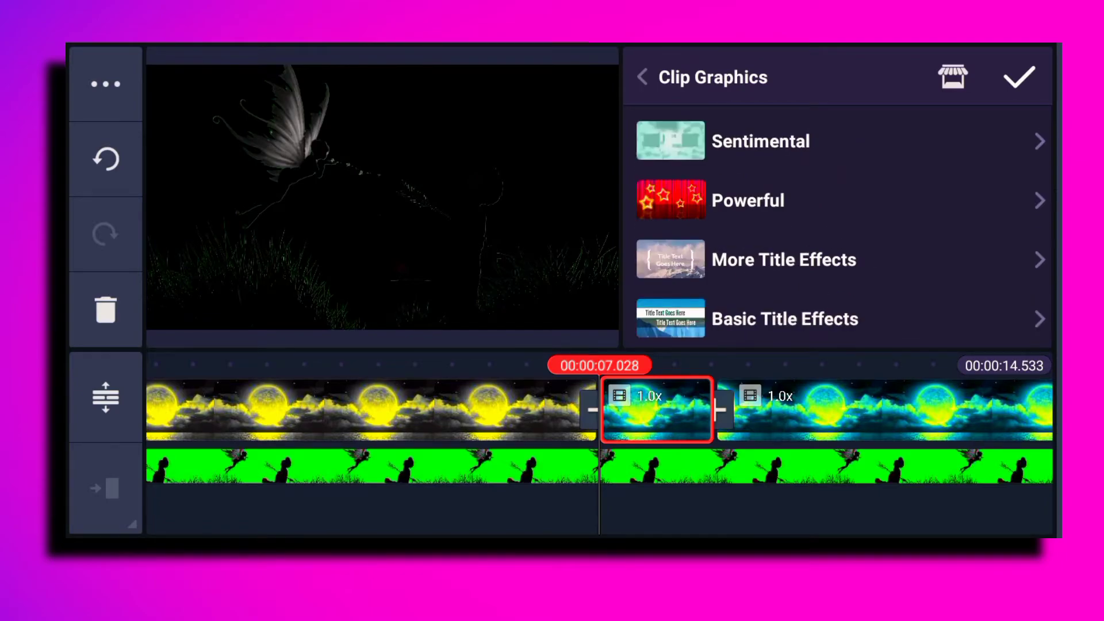
scroll(838, 230, up, 5)
click(730, 259)
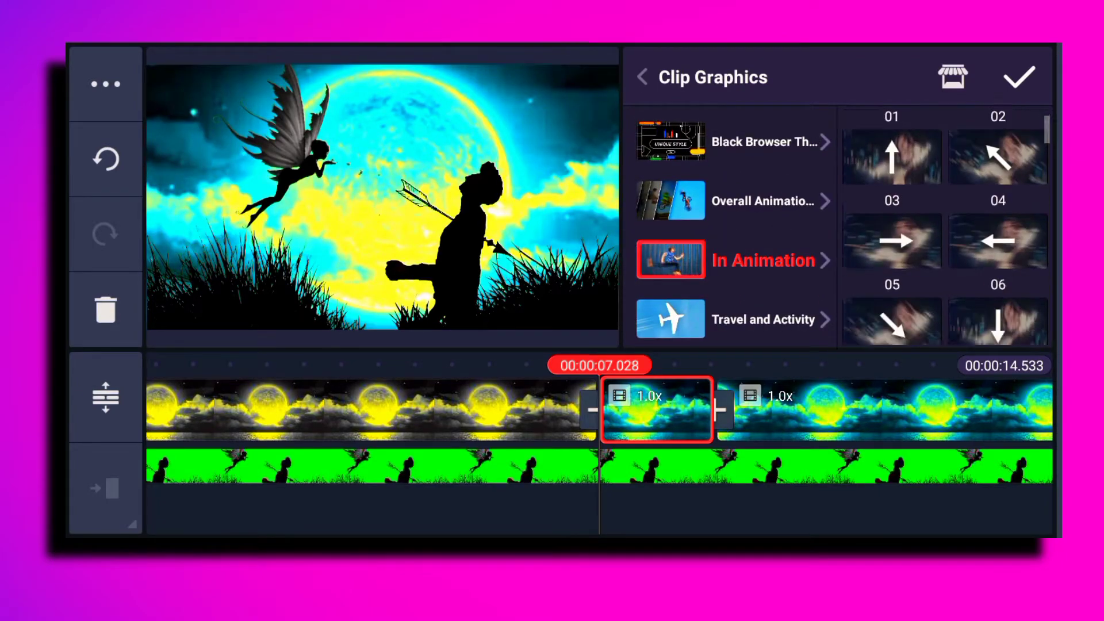
Step: Apply in-animation effect 33 to the short piece and confirm
scroll(945, 230, down, 2)
scroll(945, 230, down, 5)
scroll(945, 229, down, 10)
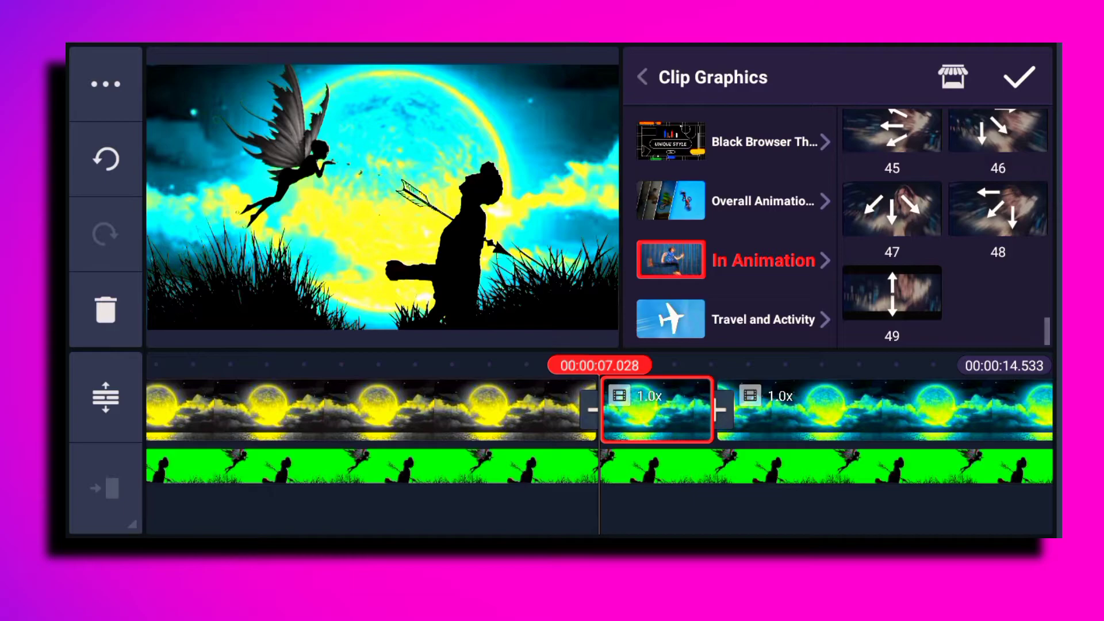
scroll(945, 230, up, 3)
scroll(945, 230, up, 1)
scroll(945, 230, up, 2)
scroll(946, 230, up, 3)
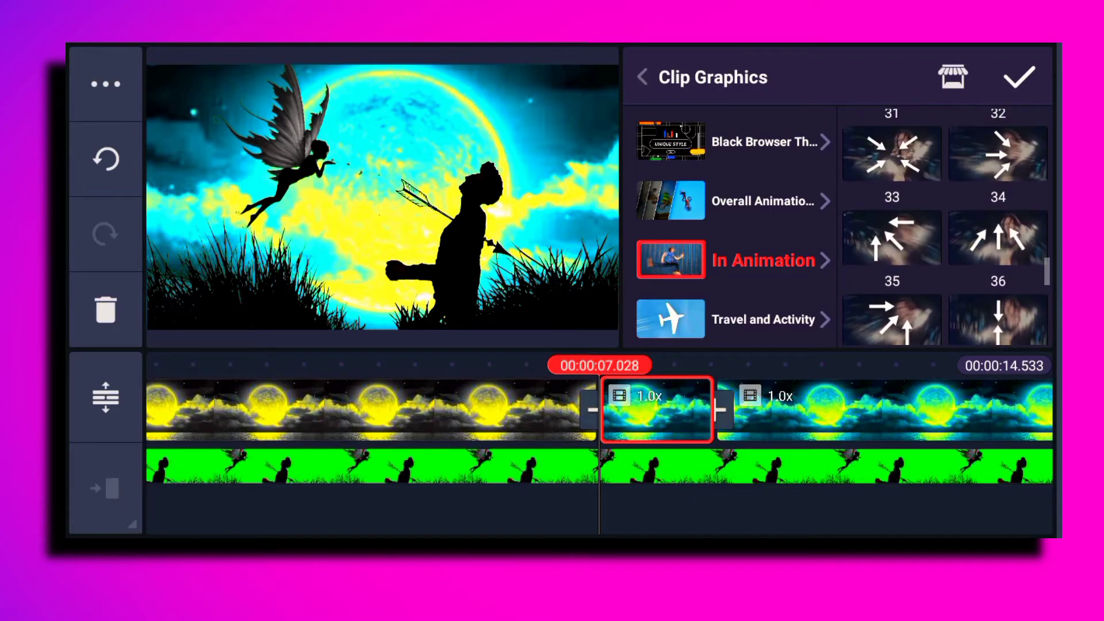
click(892, 221)
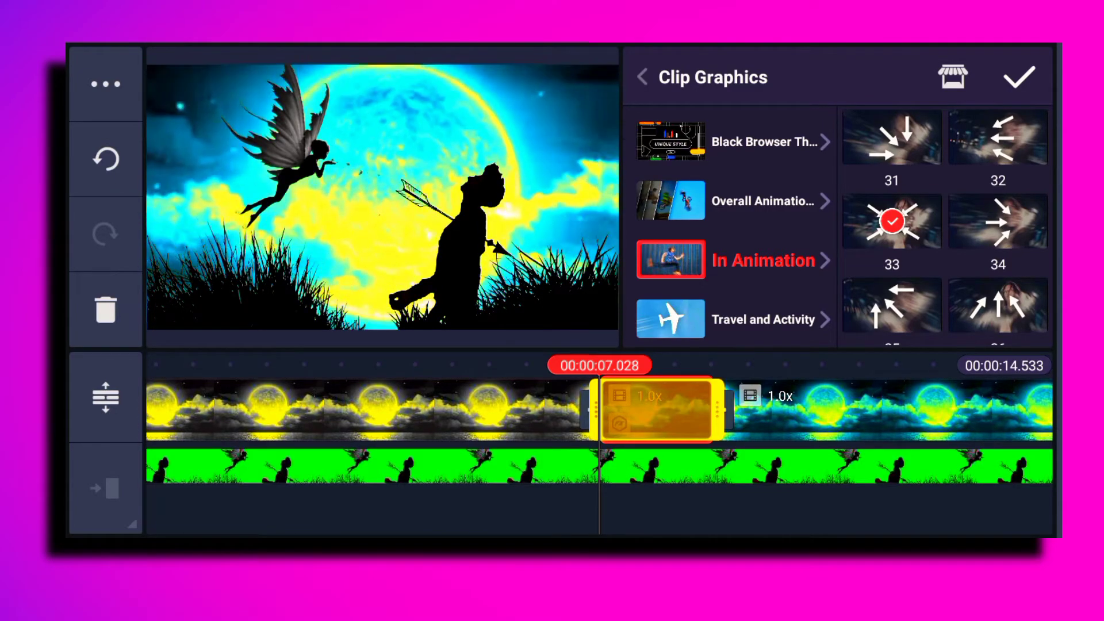
key(Escape)
scroll(599, 431, left, 1)
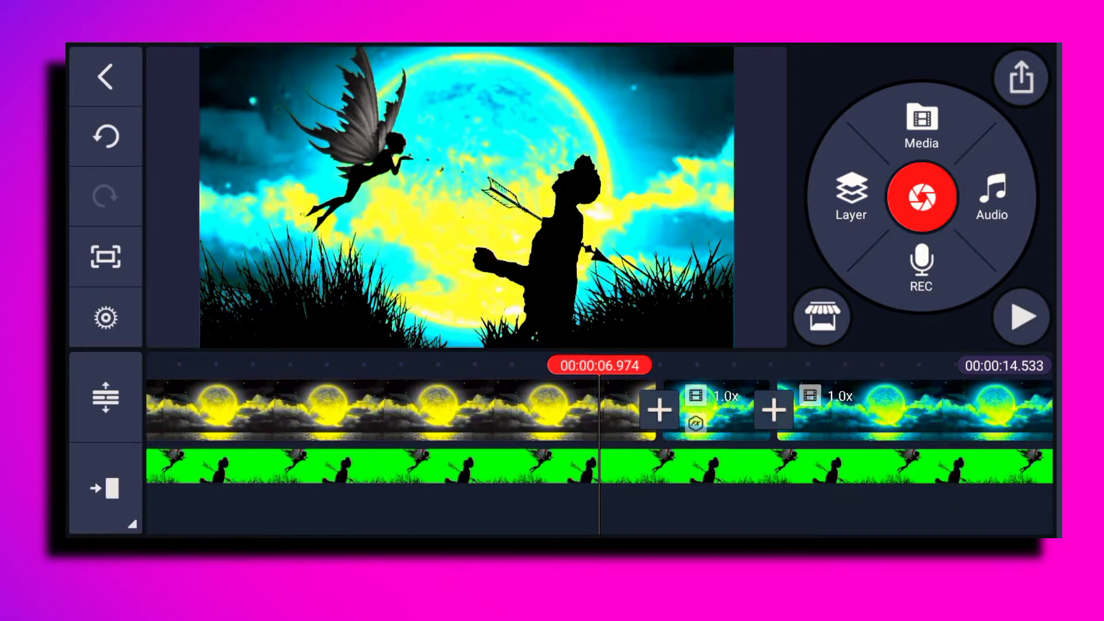
click(1021, 317)
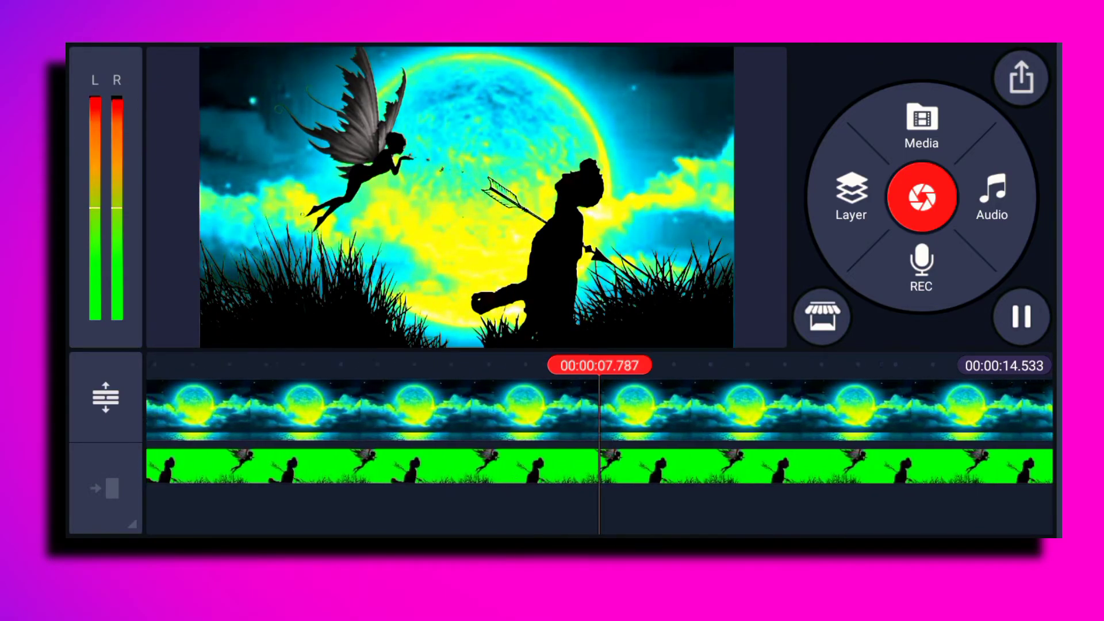
click(1021, 316)
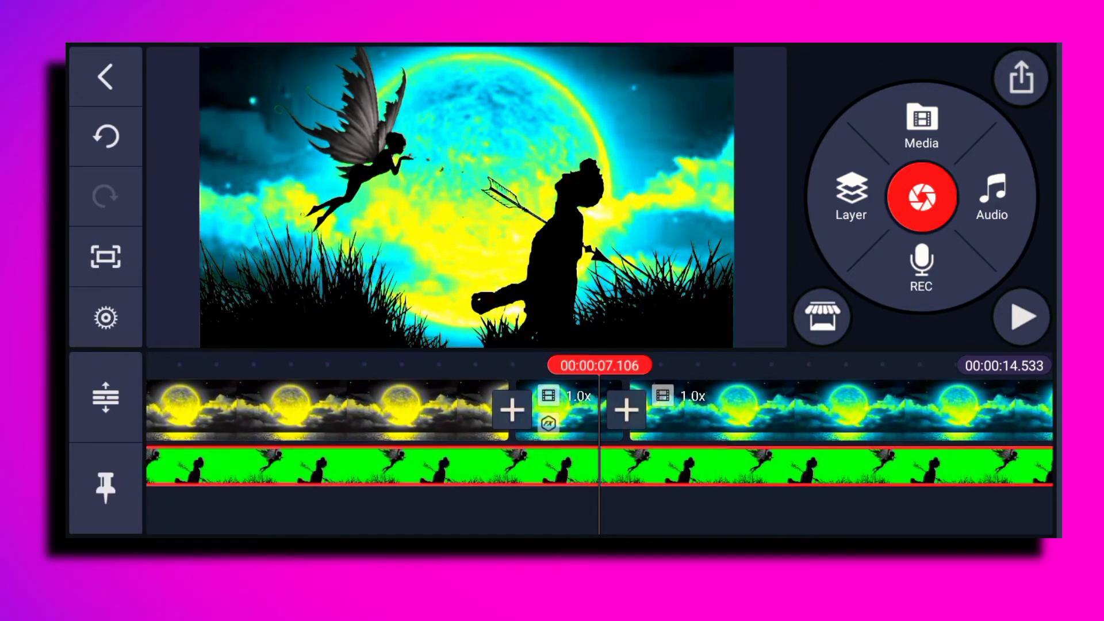
click(1009, 145)
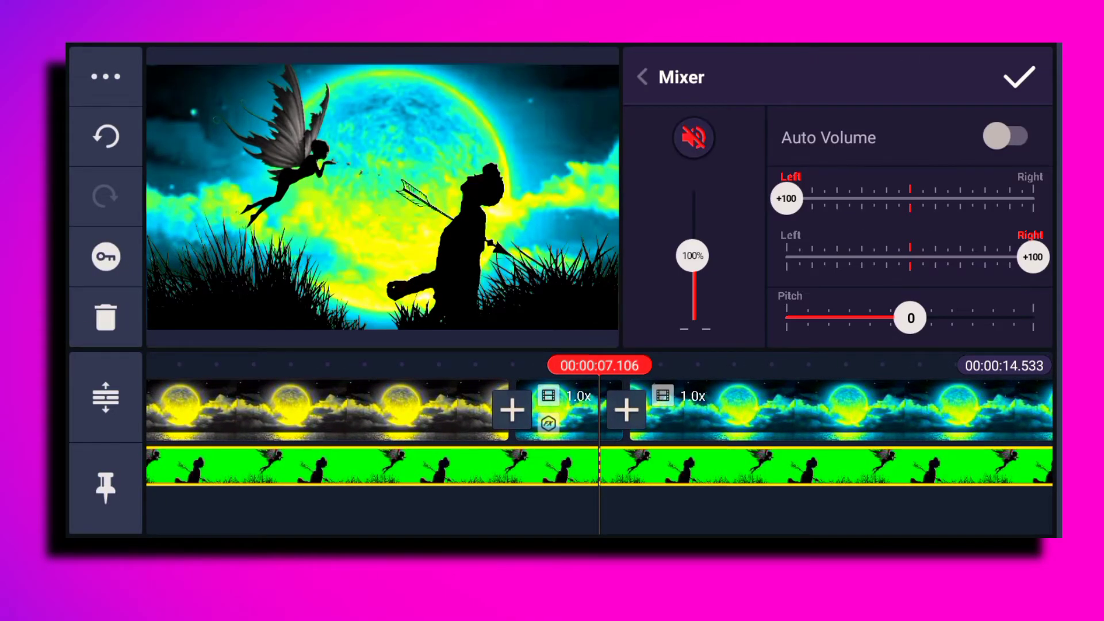
click(1020, 72)
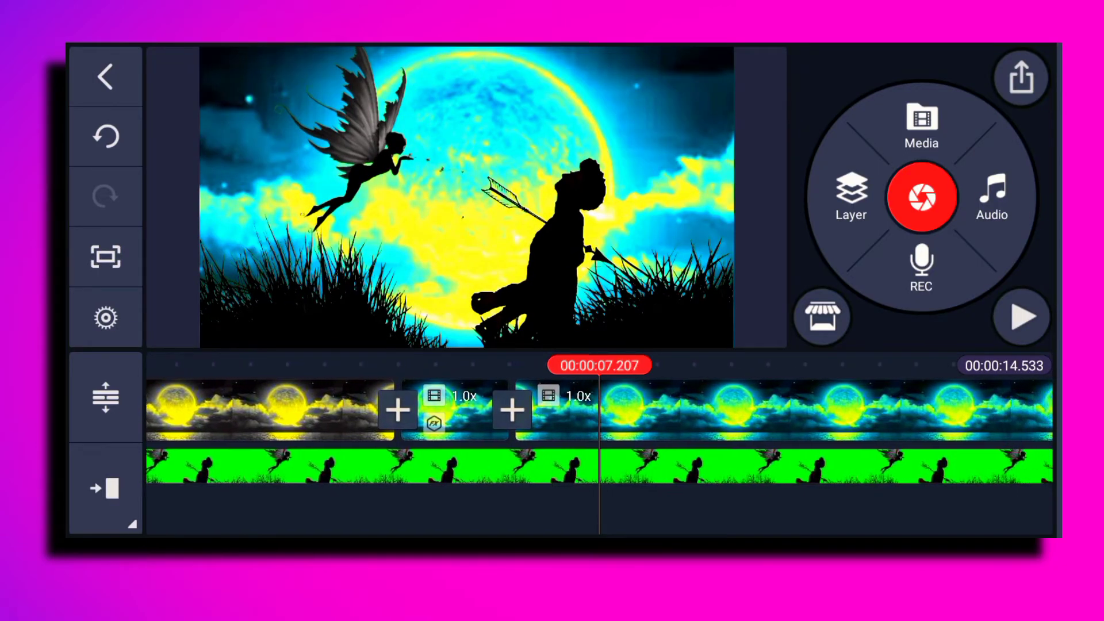
scroll(598, 431, right, 2)
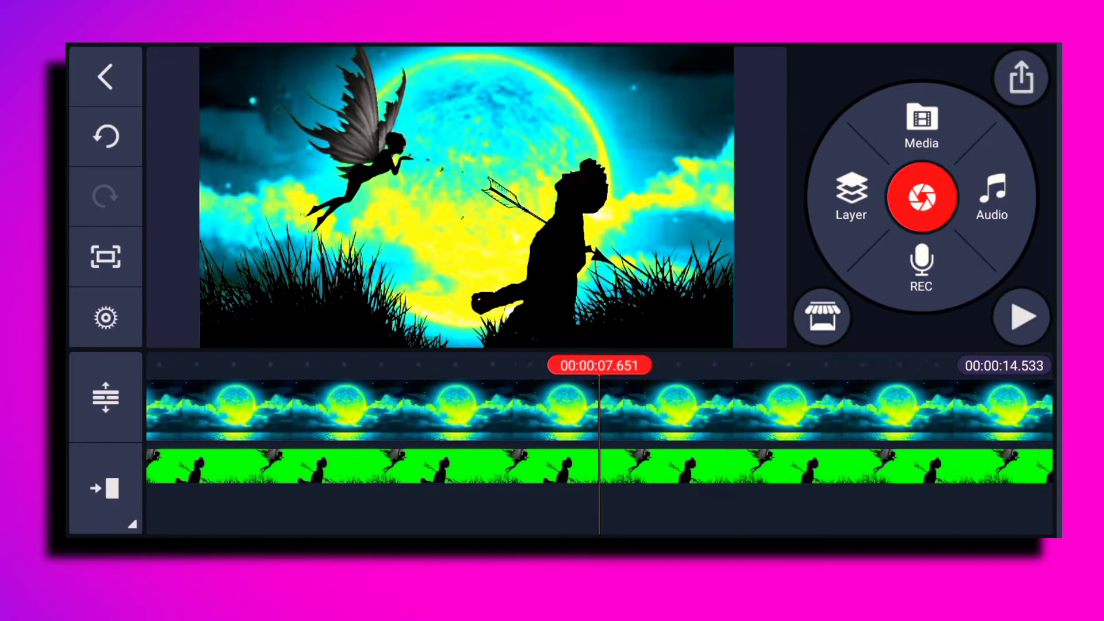
scroll(598, 431, right, 2)
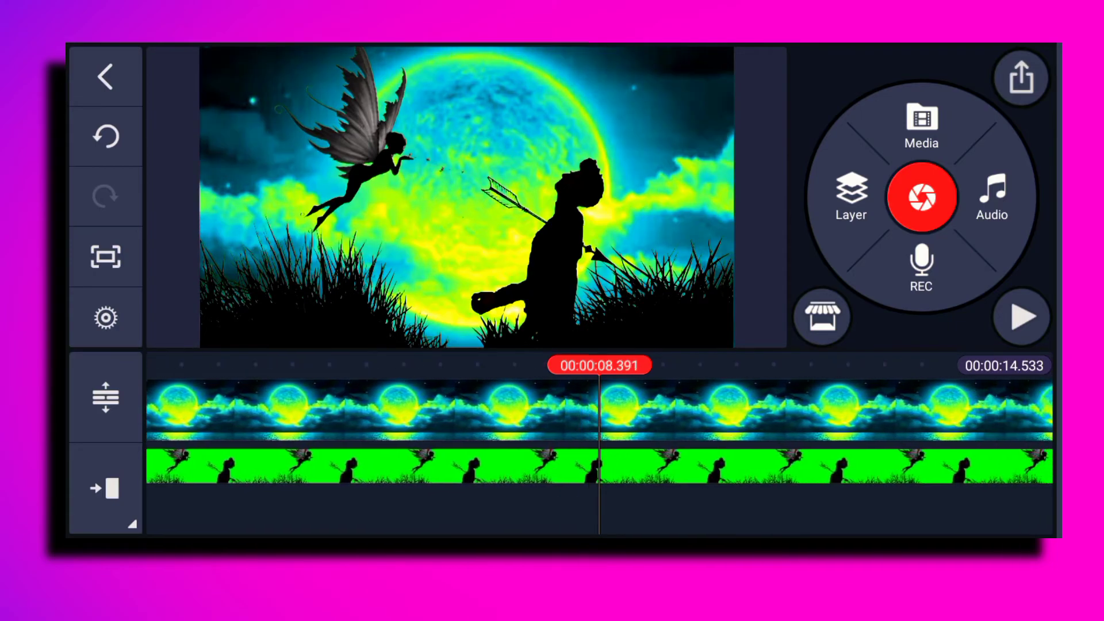
scroll(598, 431, right, 1)
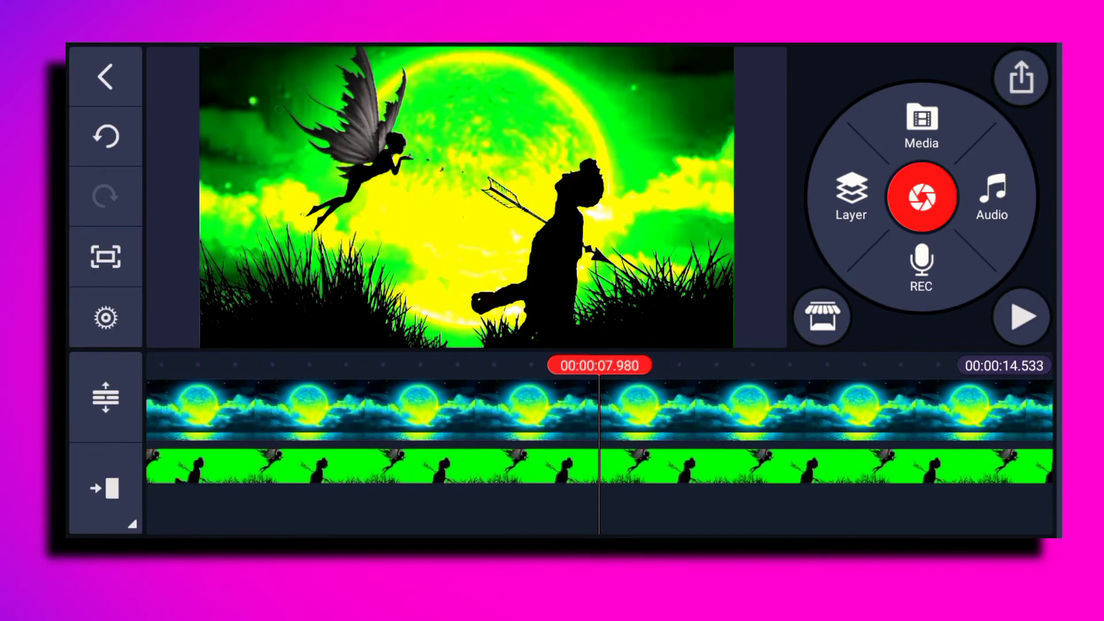
scroll(598, 431, left, 1)
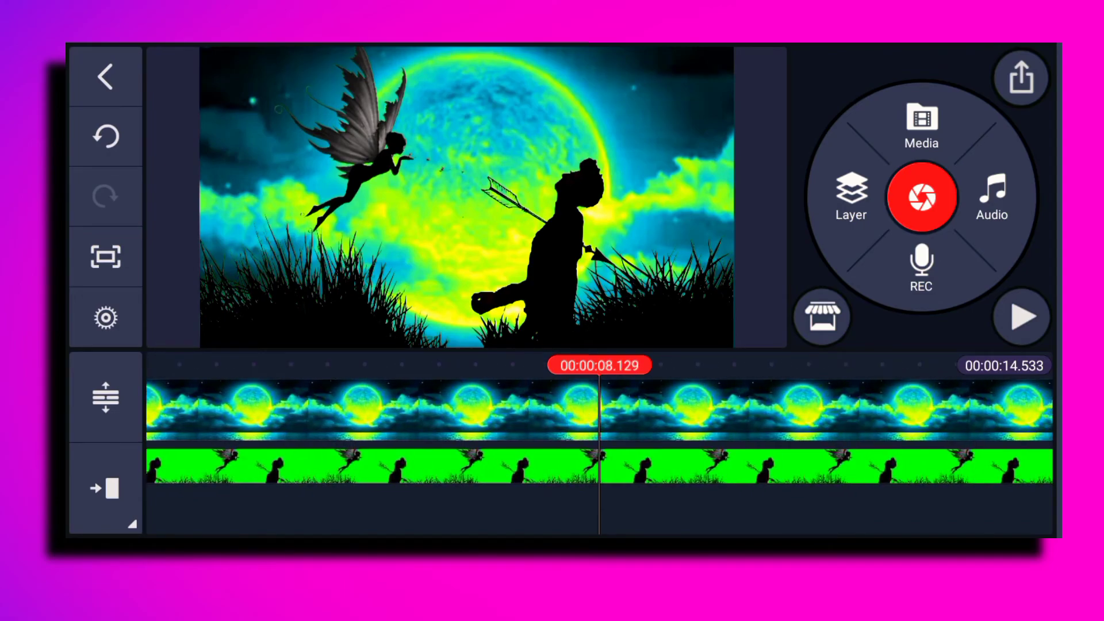
scroll(598, 431, right, 1)
scroll(598, 431, right, 1)
scroll(598, 431, right, 1)
scroll(598, 431, right, 1)
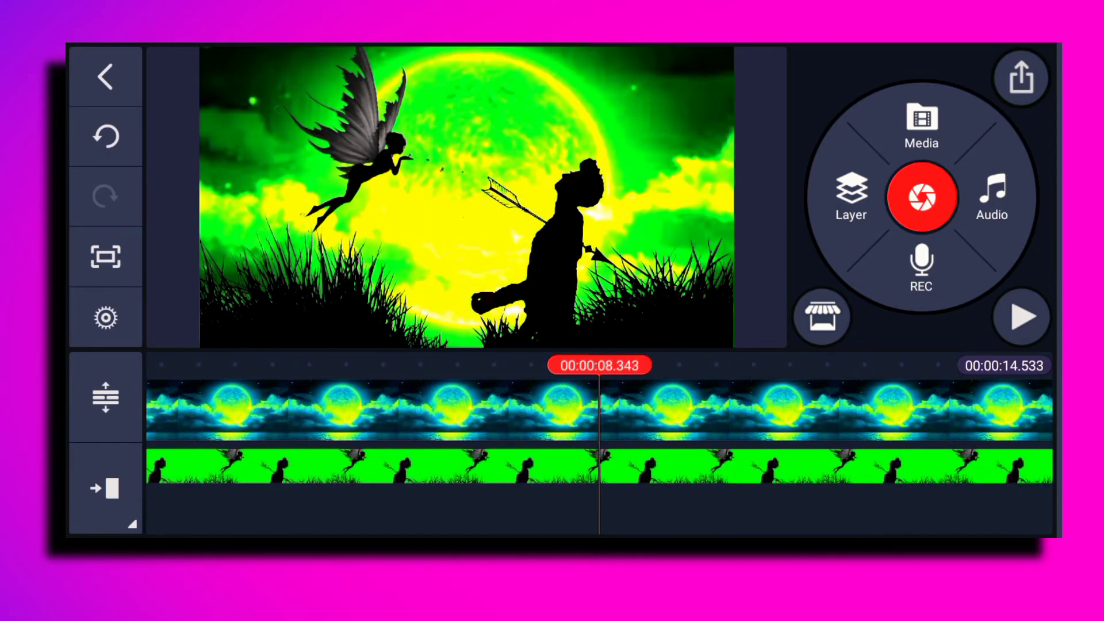
Step: Split the moon background clip at the playhead near 8.4 seconds
click(460, 409)
click(833, 143)
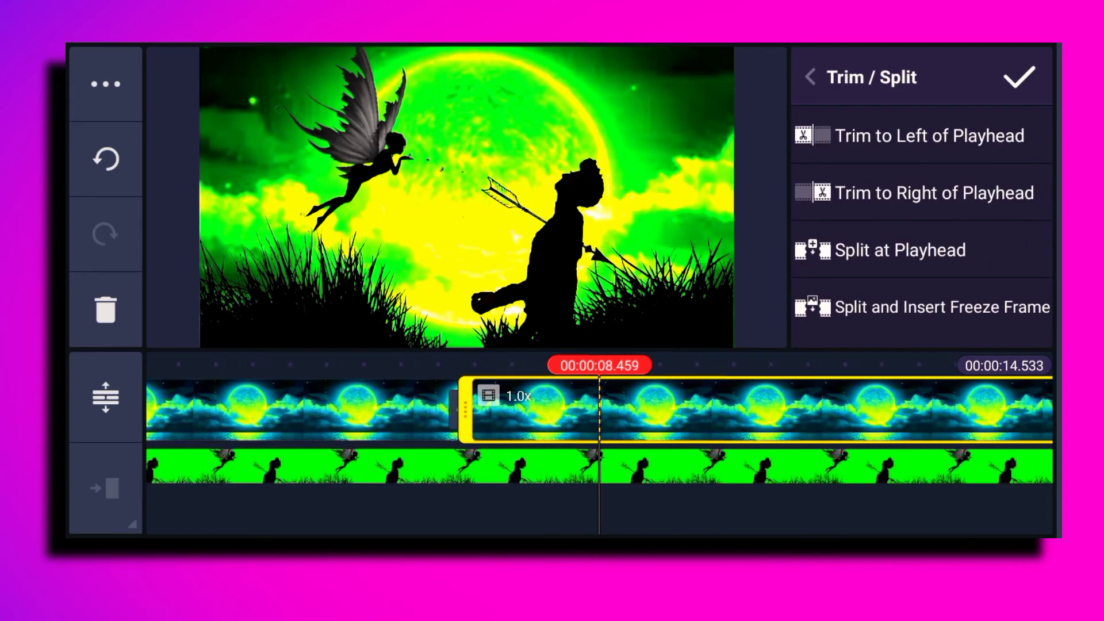
click(900, 250)
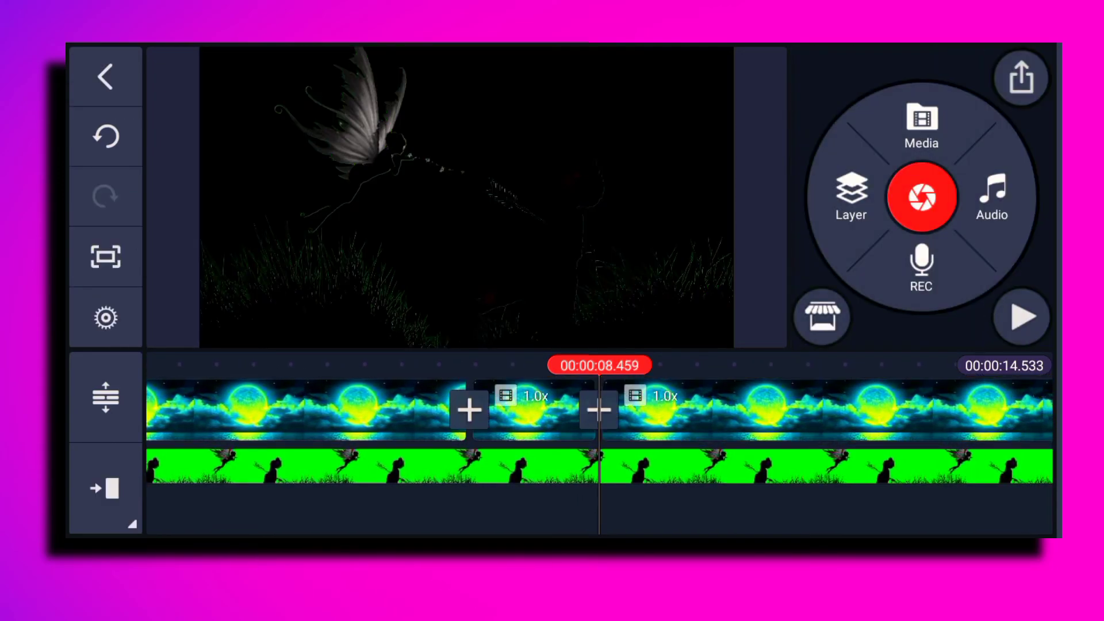
Step: Open the clip graphics effects list for the new short middle piece
click(630, 410)
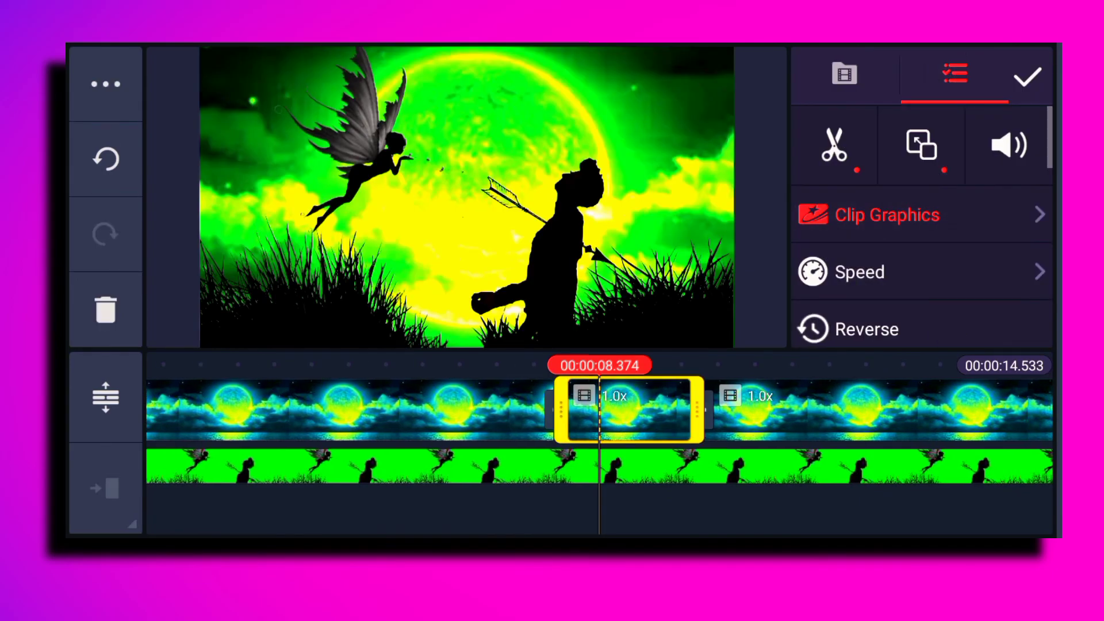
click(887, 214)
scroll(839, 230, down, 10)
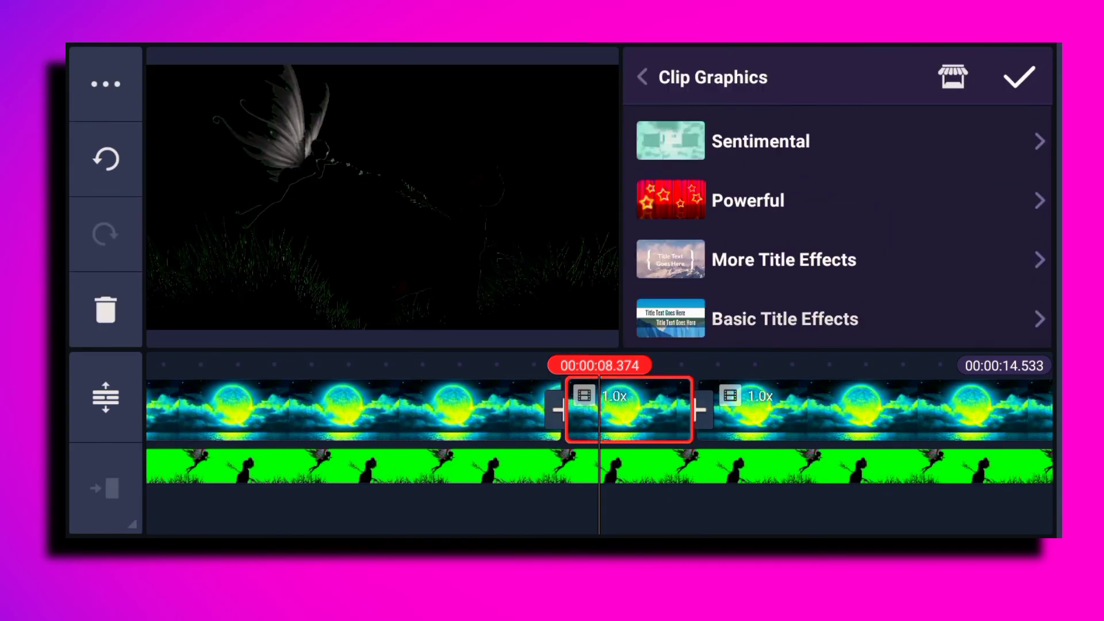
scroll(840, 230, up, 5)
scroll(840, 230, down, 2)
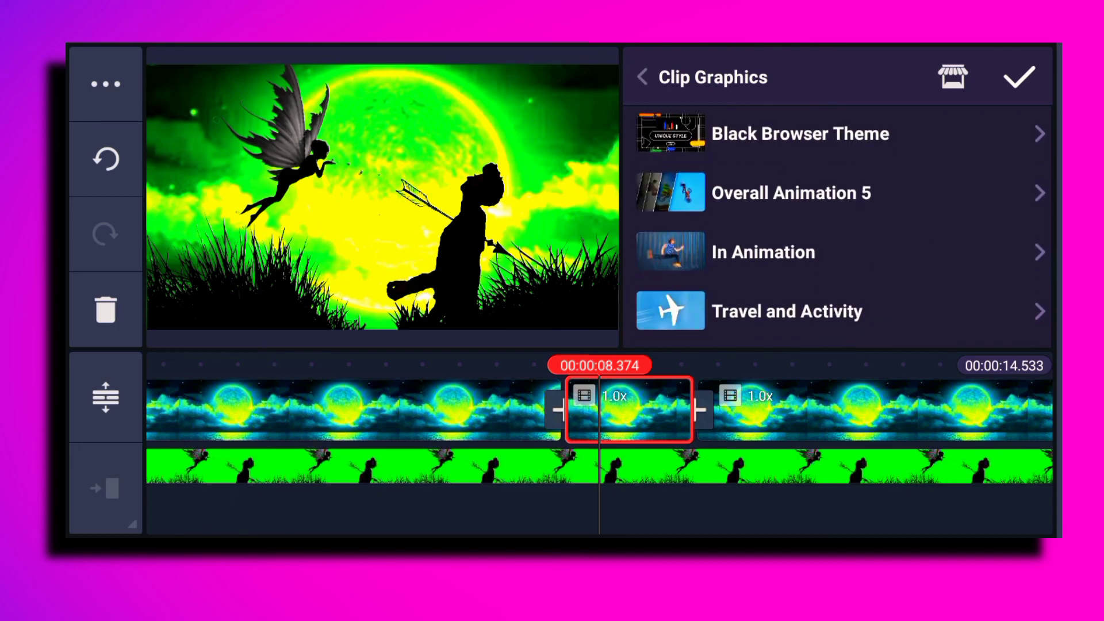